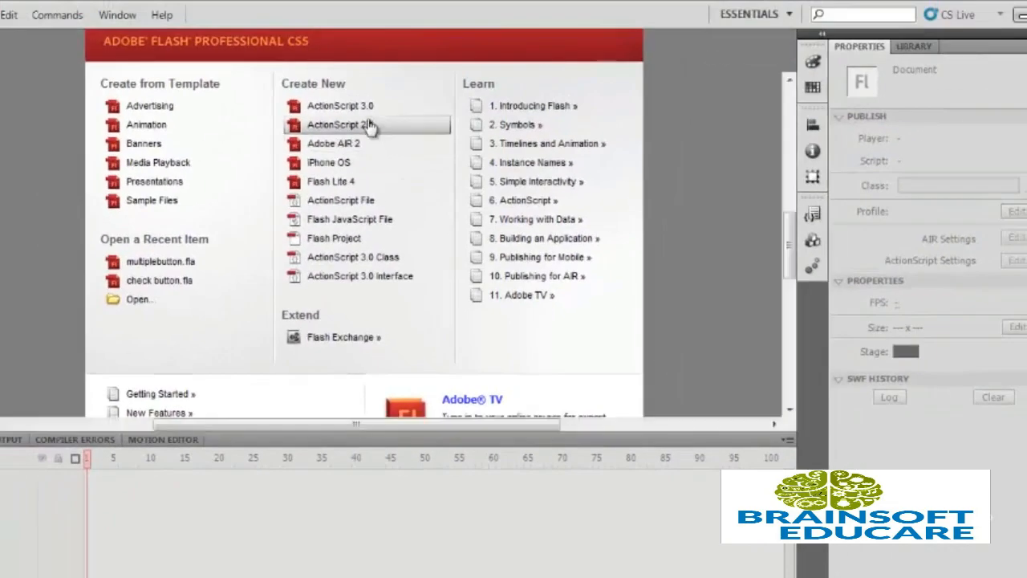
- Create an ActionScript 2.0 document and set the Text tool to Classic Dynamic Text with Anti-alias for readability
{"action": "left_click", "coordinate": [369, 126]}
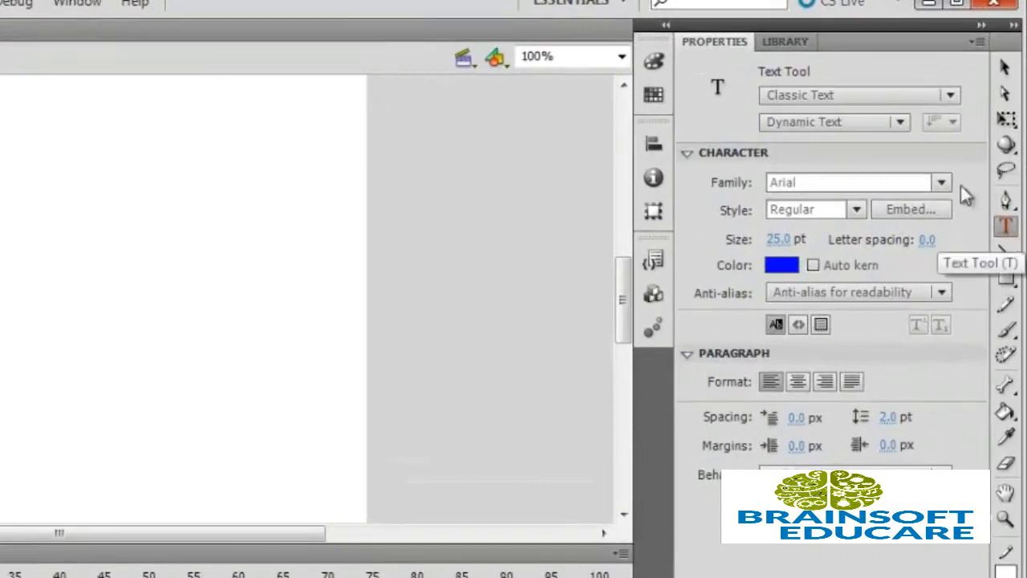
{"action": "left_click", "coordinate": [901, 122]}
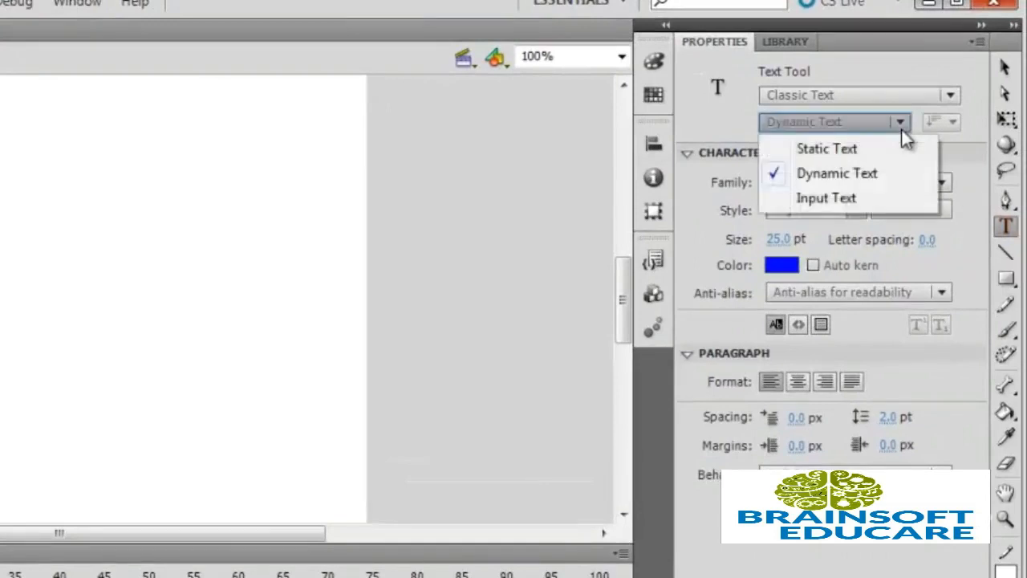
{"action": "left_click", "coordinate": [804, 174]}
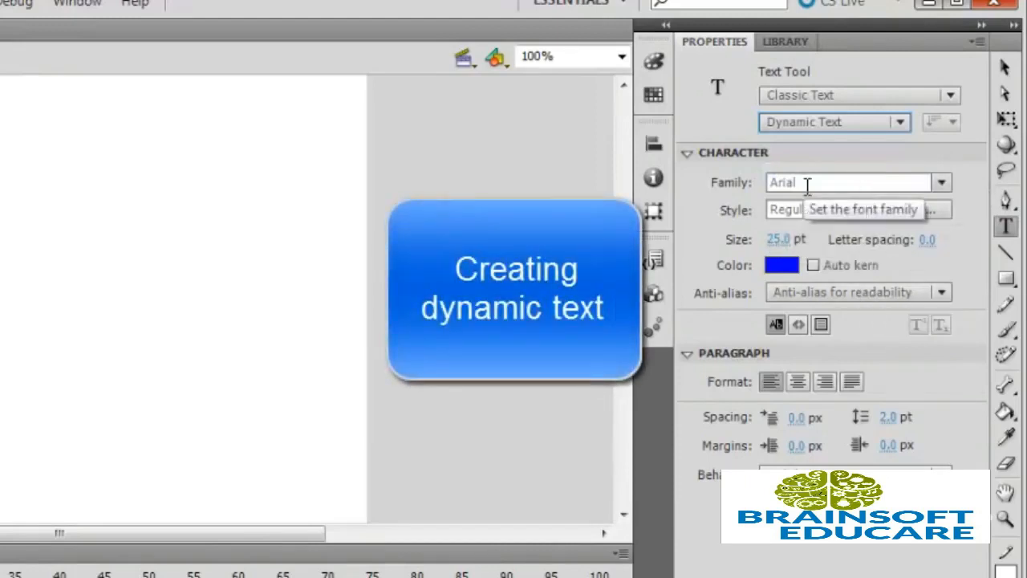
{"action": "left_click", "coordinate": [945, 292]}
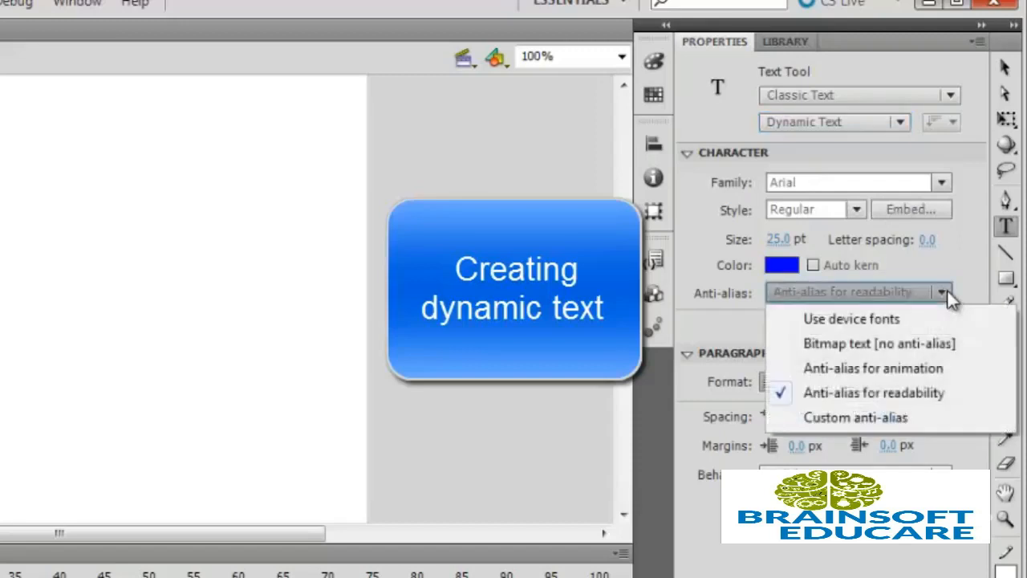
{"action": "left_click", "coordinate": [865, 393]}
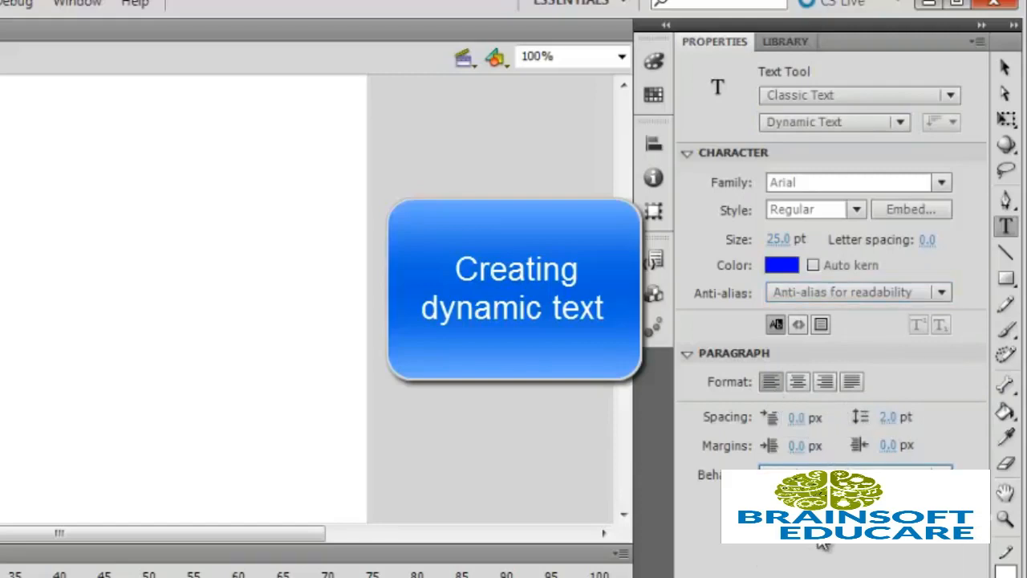
- Embed the Arial Regular font with all character ranges and enable Export for ActionScript for it
{"action": "left_click", "coordinate": [911, 208]}
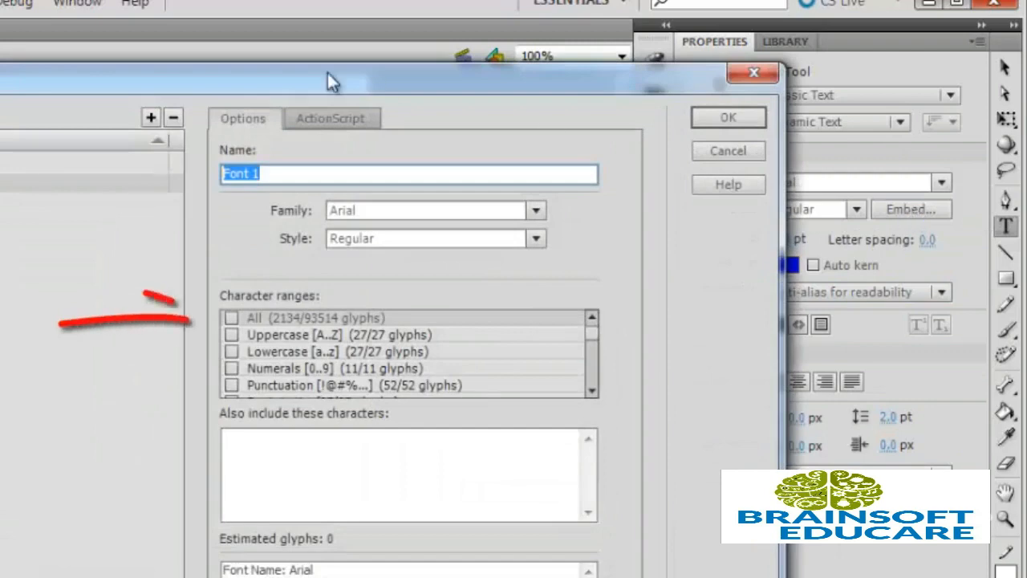
{"action": "left_click", "coordinate": [230, 319]}
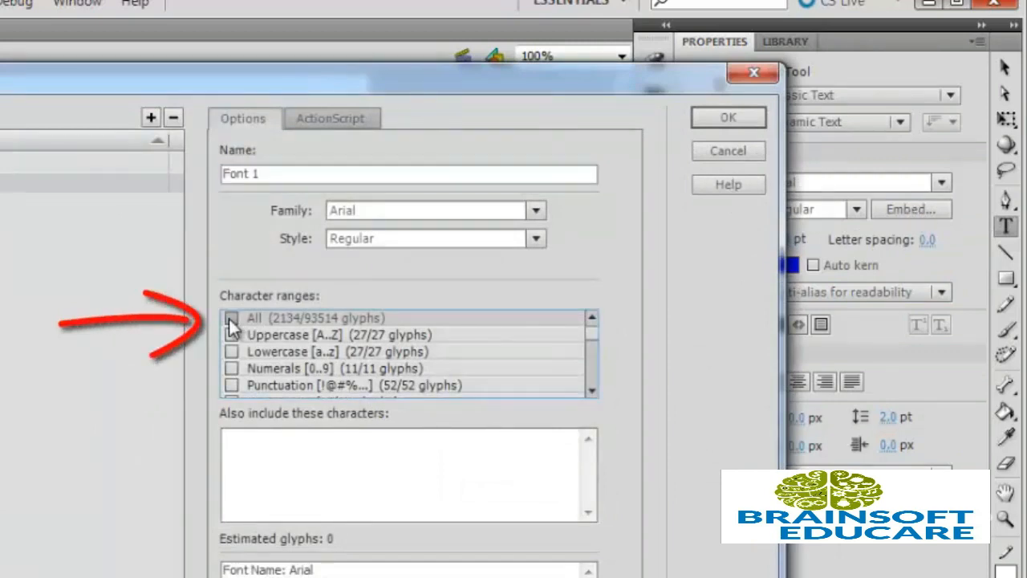
{"action": "left_click", "coordinate": [344, 118]}
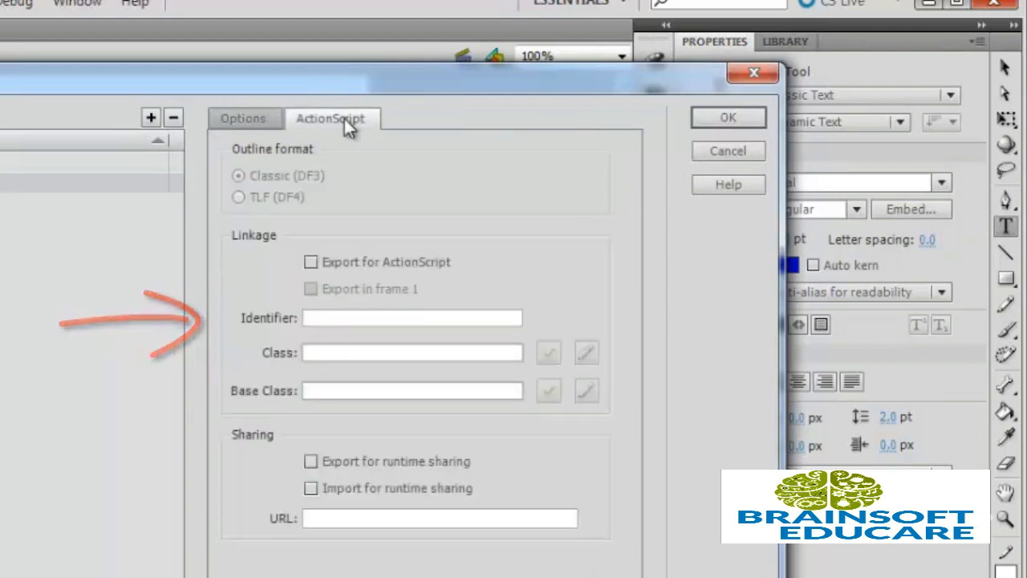
{"action": "left_click", "coordinate": [311, 264]}
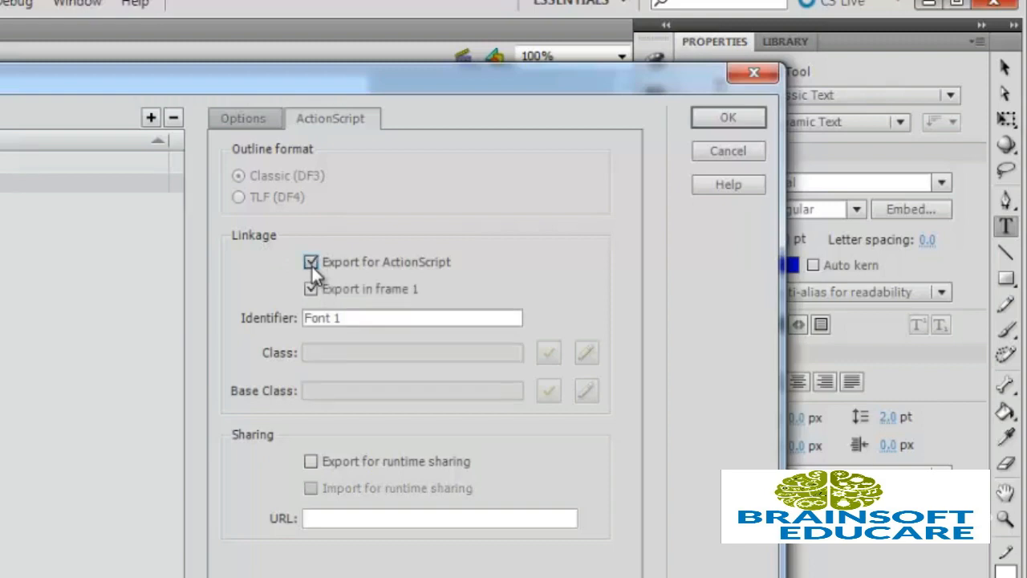
{"action": "left_click", "coordinate": [722, 122]}
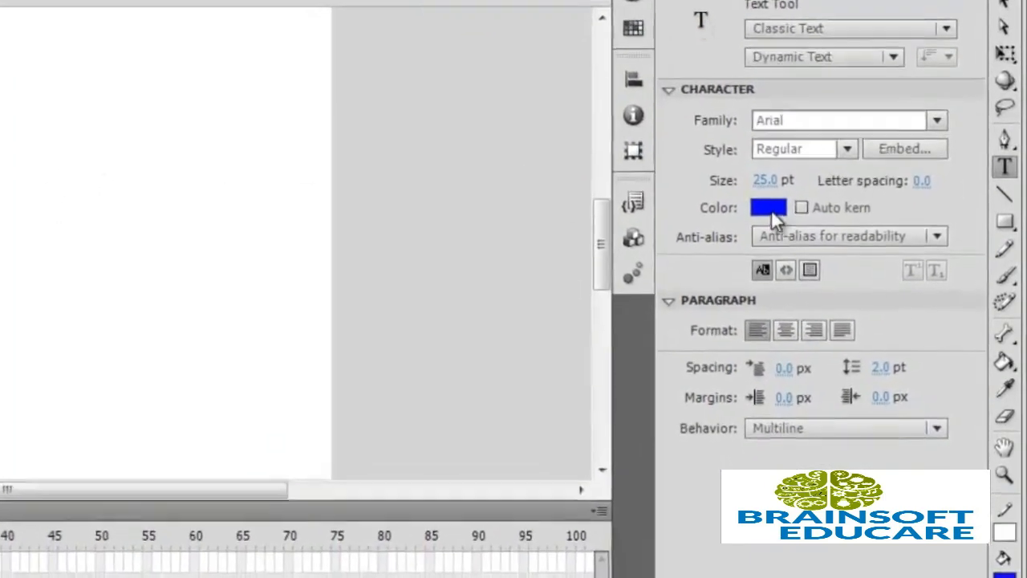
- Set the text color to black and draw a dynamic text field about 230 by 319 px on the left half of the stage
{"action": "left_click", "coordinate": [781, 265]}
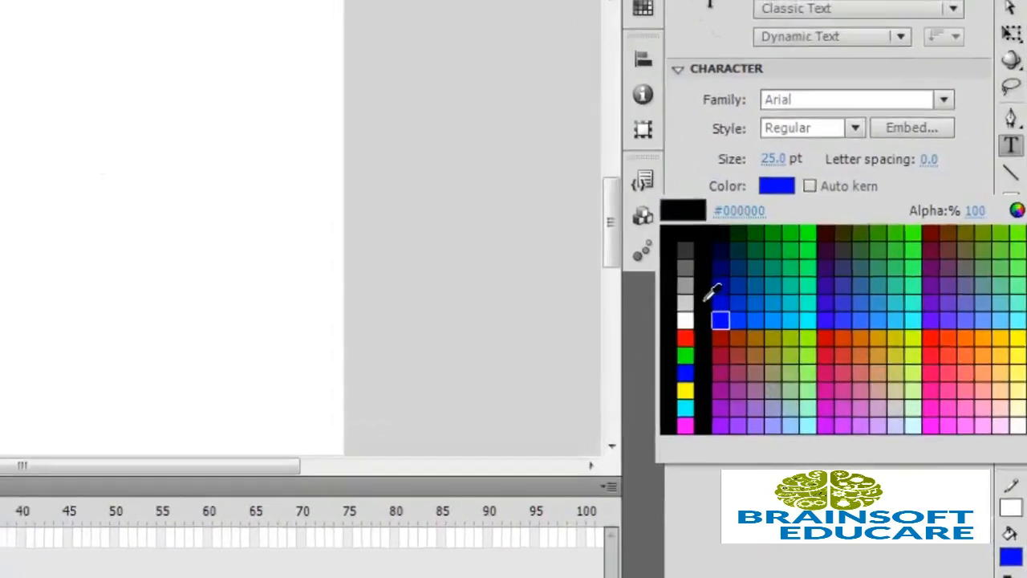
{"action": "left_click", "coordinate": [687, 316]}
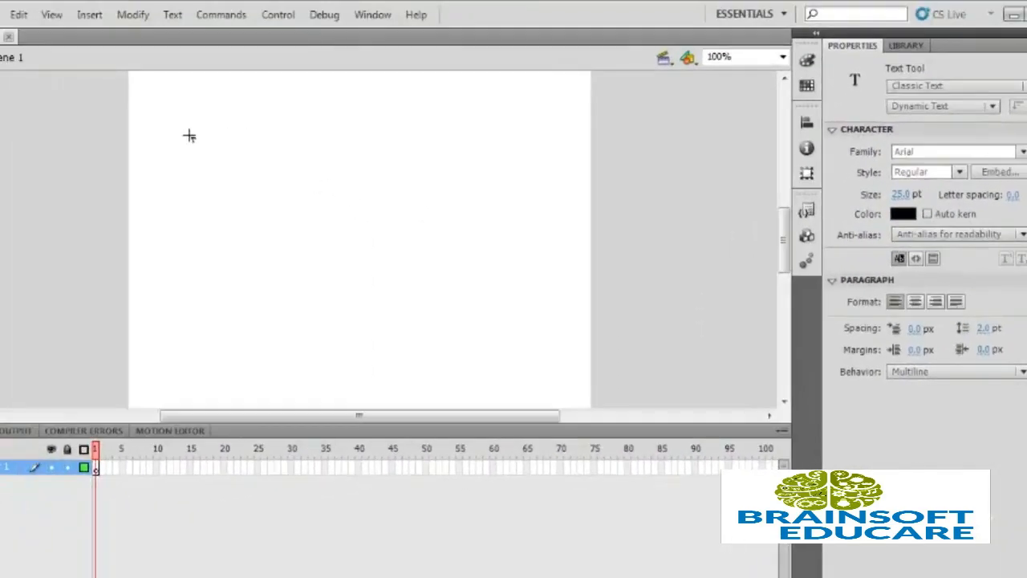
{"action": "left_click_drag", "start_coordinate": [170, 89], "coordinate": [365, 357]}
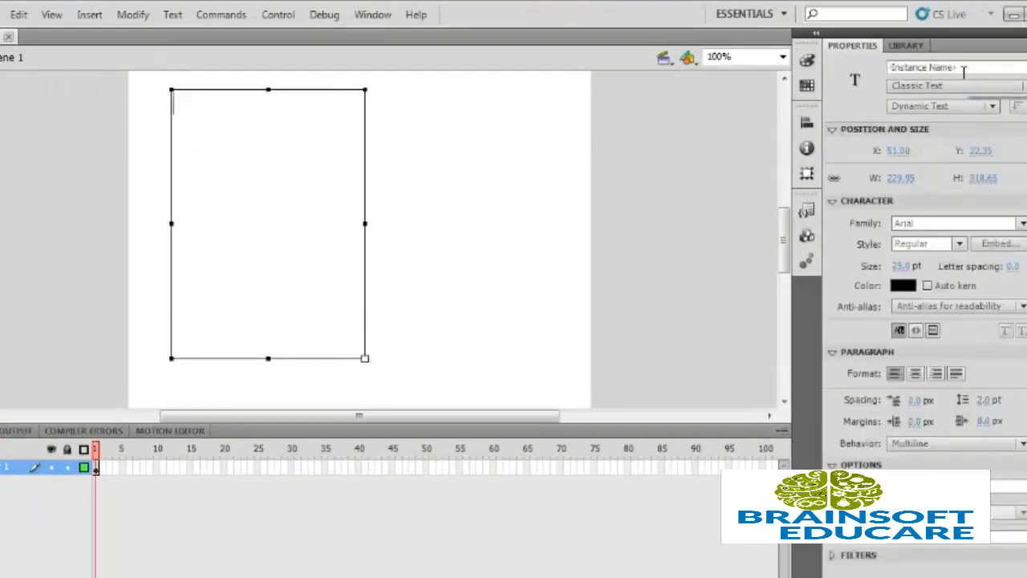
- Give the text field the instance name text1 and make it scrollable
{"action": "left_click", "coordinate": [964, 69]}
{"action": "type", "text": "text1"}
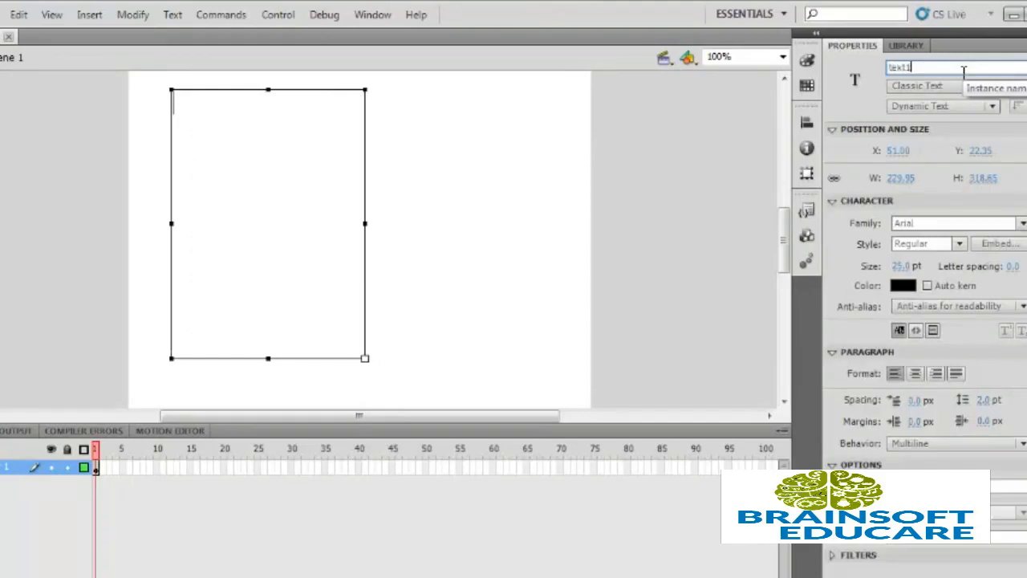
{"action": "right_click", "coordinate": [234, 179]}
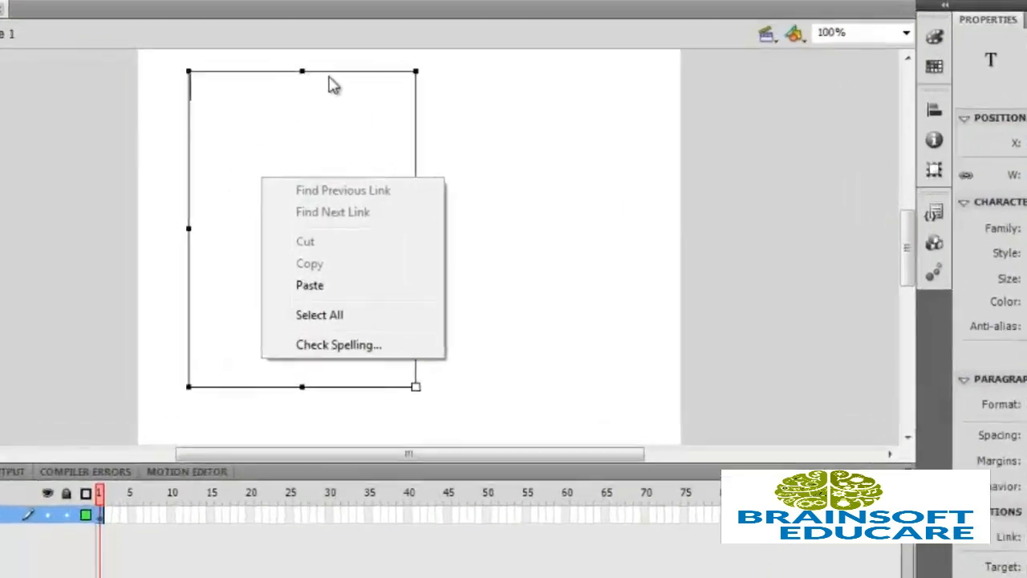
{"action": "left_click", "coordinate": [293, 94]}
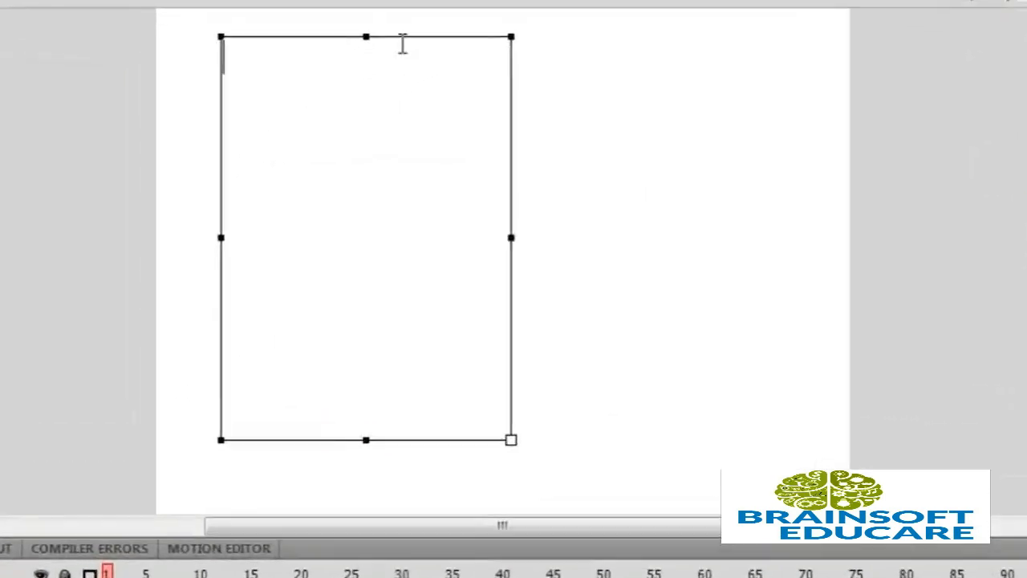
{"action": "key", "text": "Escape"}
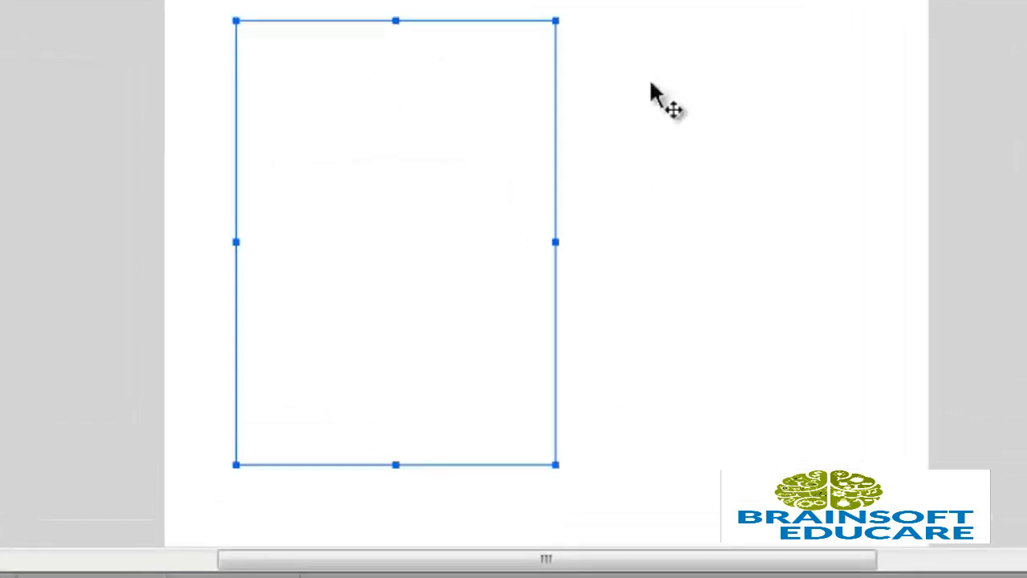
{"action": "right_click", "coordinate": [473, 112]}
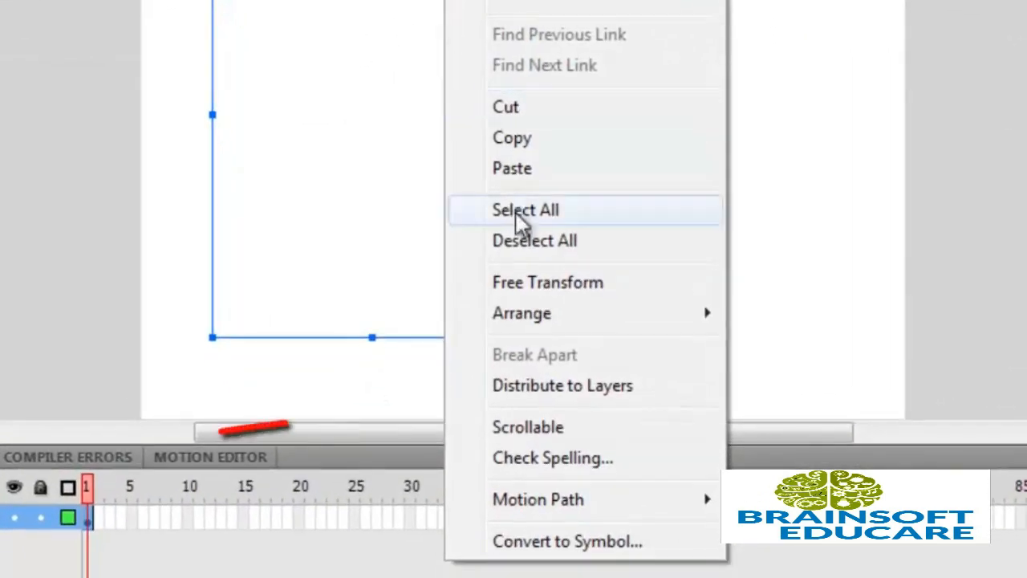
{"action": "left_click", "coordinate": [528, 427]}
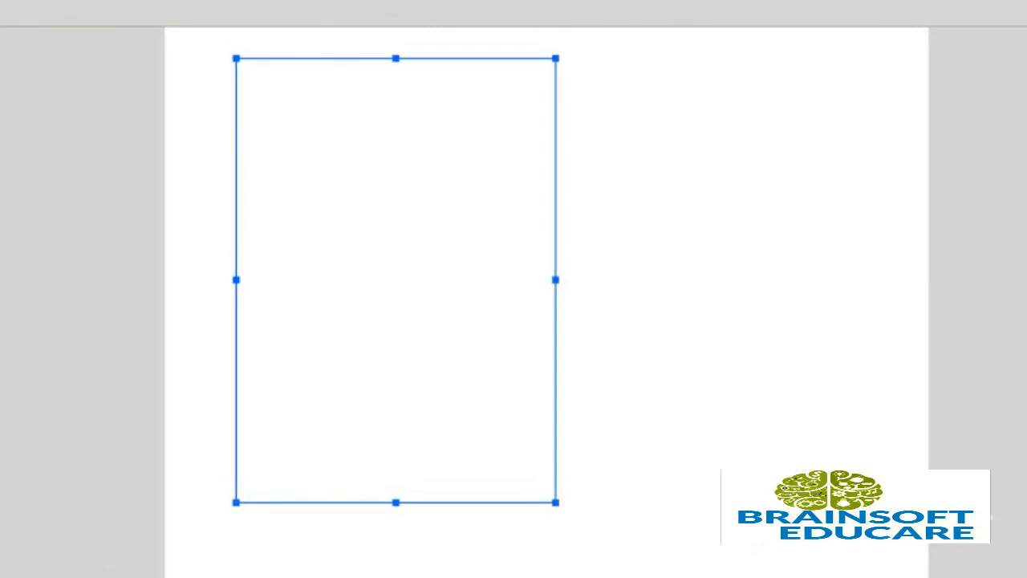
{"action": "key", "text": "Escape"}
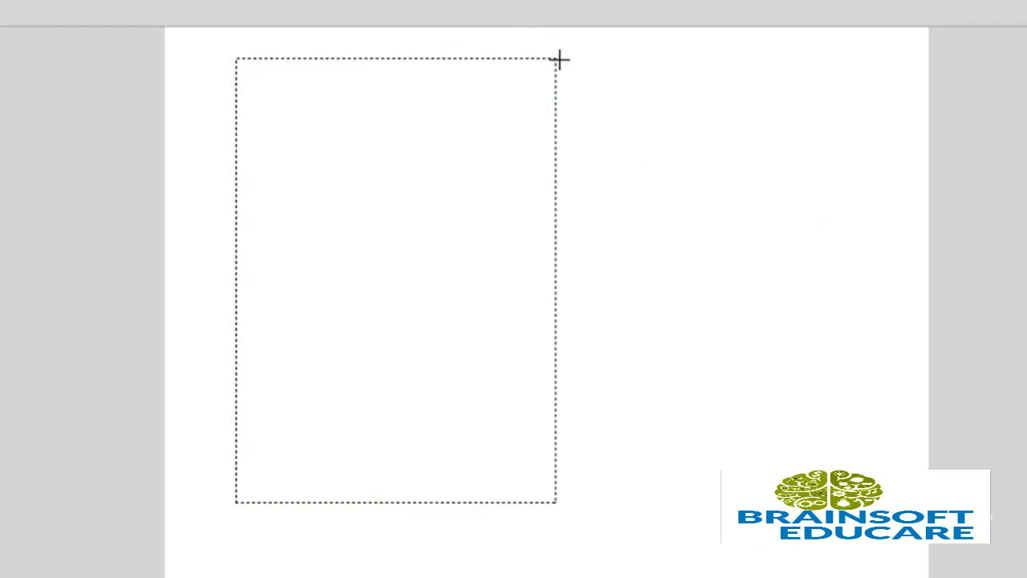
- Draw a small blue rectangle against the text field's upper-right corner and convert it to a button symbol named up
{"action": "left_click_drag", "start_coordinate": [562, 65], "coordinate": [599, 141]}
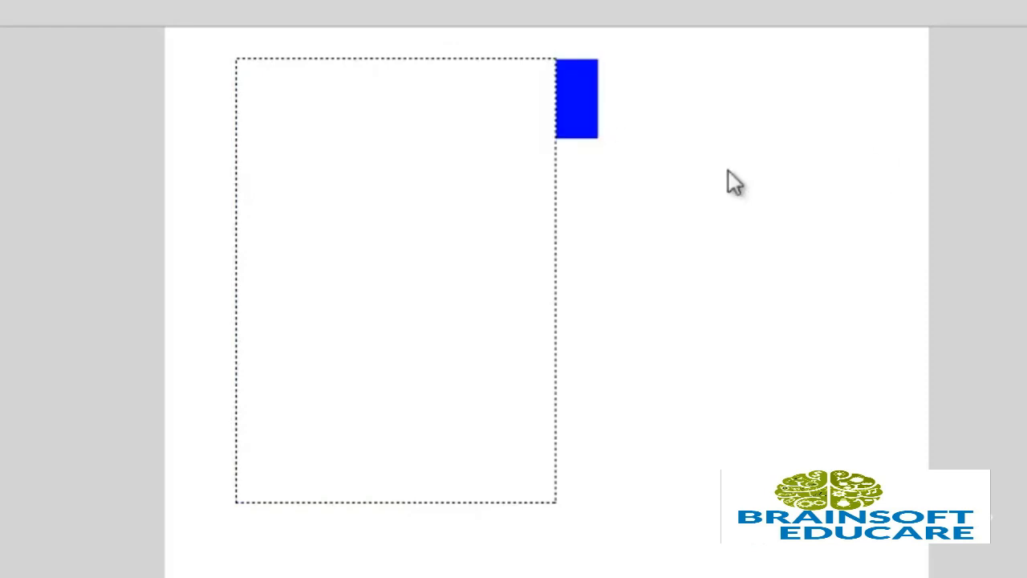
{"action": "left_click", "coordinate": [572, 98]}
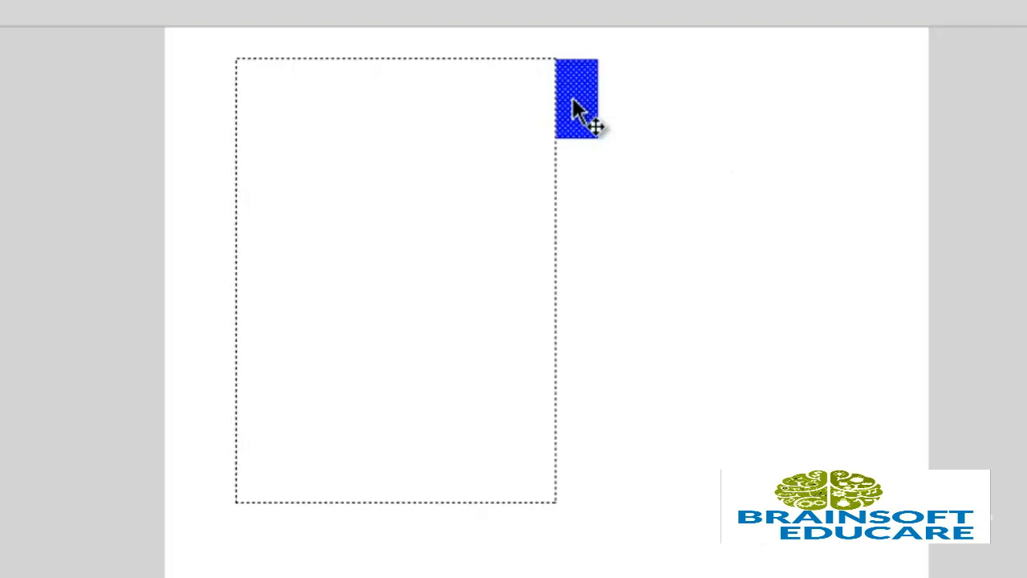
{"action": "key", "text": "F8"}
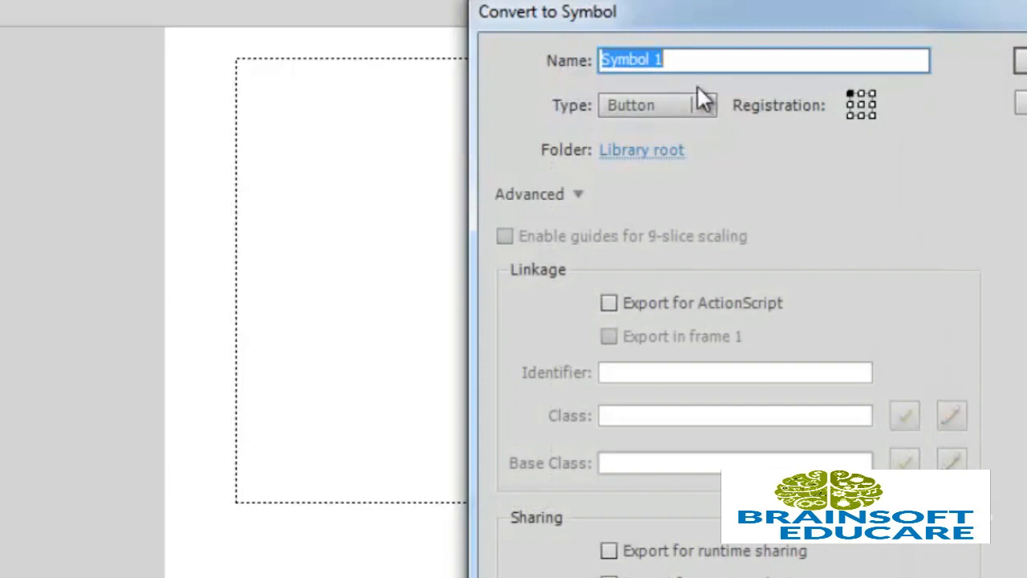
{"action": "key", "text": "BackSpace"}
{"action": "type", "text": "up"}
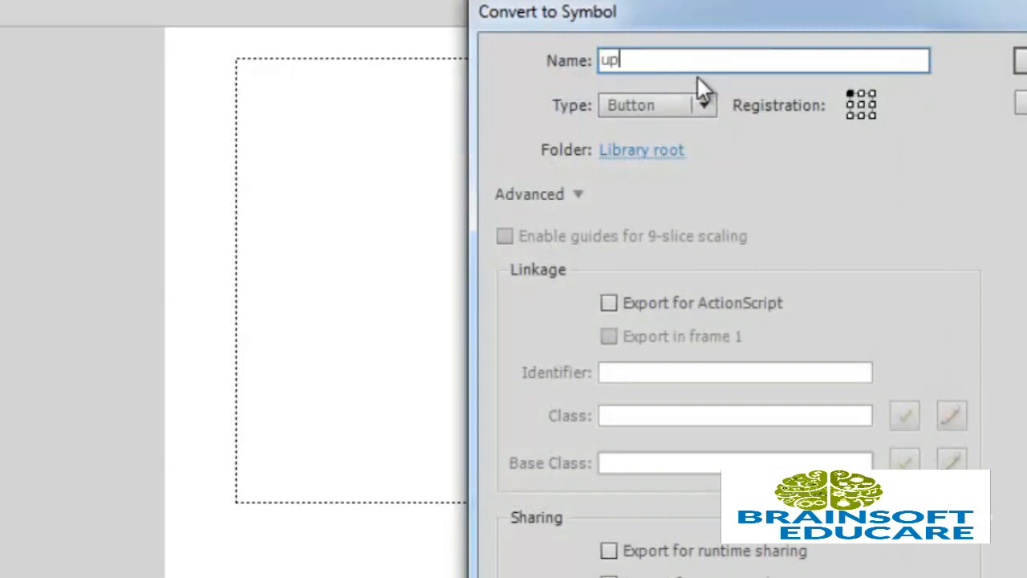
{"action": "key", "text": "Return"}
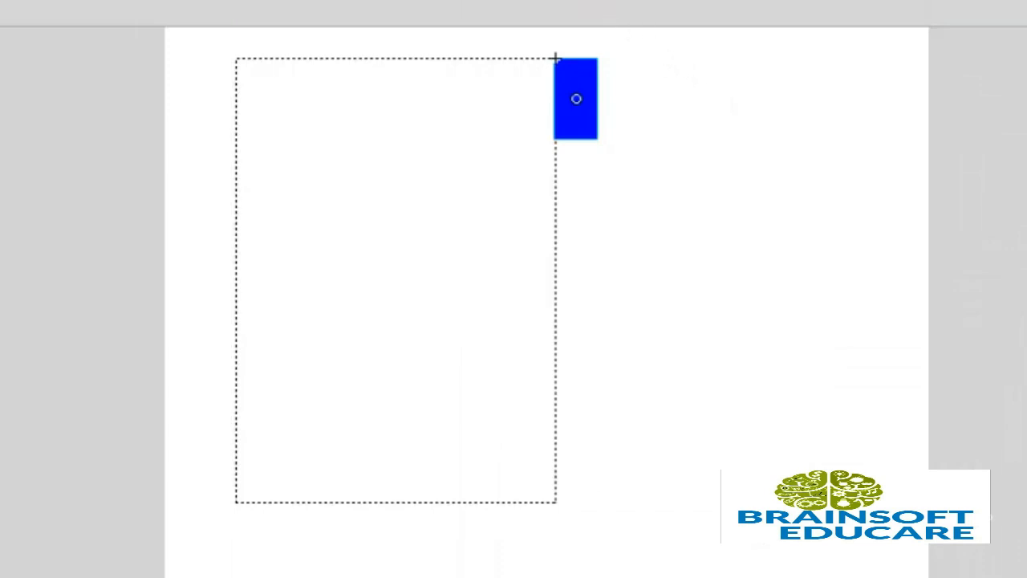
- Add an on(release) handler with an empty pair of braces to the script of the up button
{"action": "left_click", "coordinate": [555, 1]}
{"action": "left_click", "coordinate": [662, 266]}
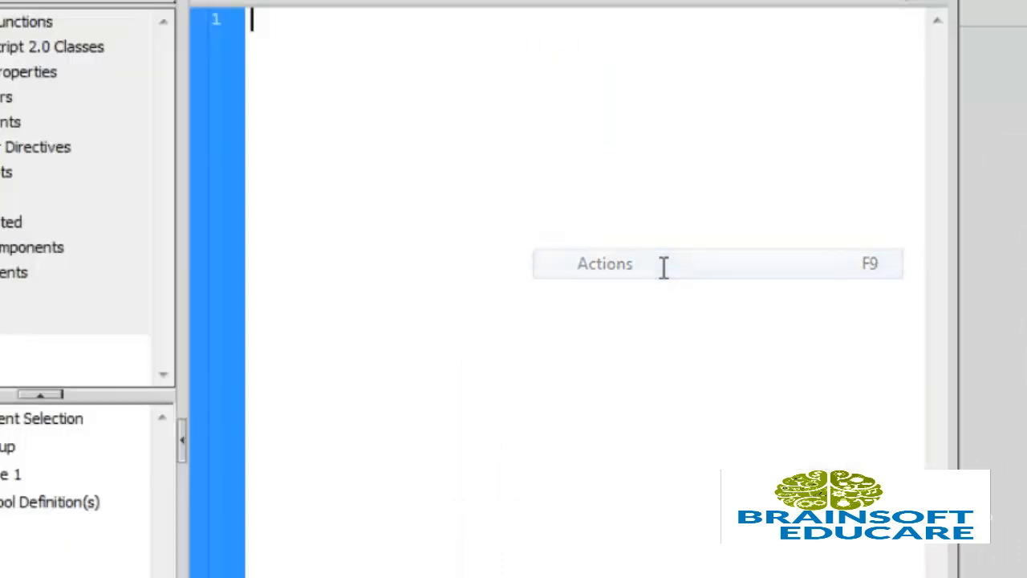
{"action": "type", "text": "on ("}
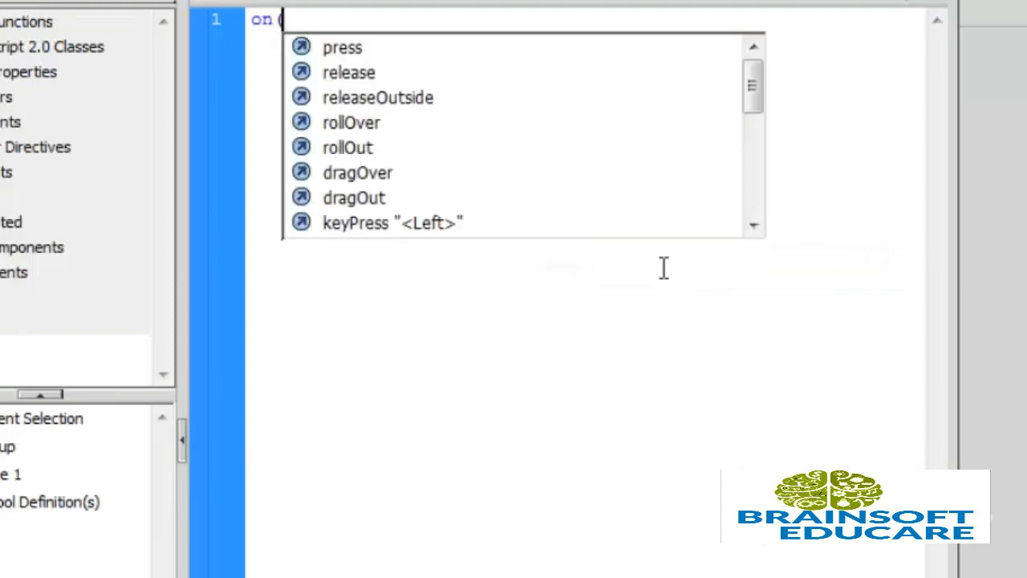
{"action": "key", "text": "Down"}
{"action": "key", "text": "Return"}
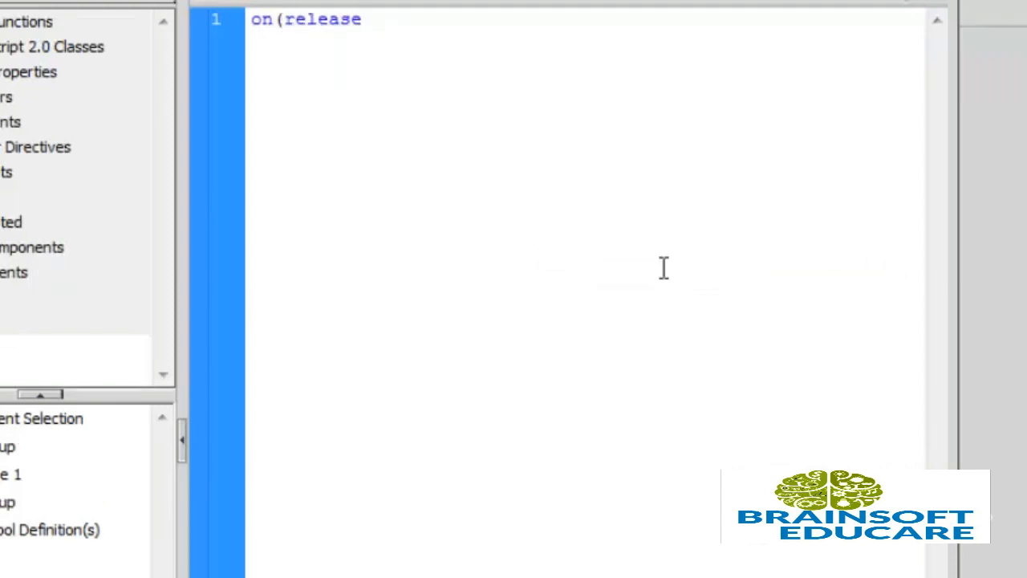
{"action": "type", "text": ")"}
{"action": "key", "text": "Return"}
{"action": "type", "text": "{}"}
{"action": "key", "text": "Left"}
- Inside the on(release) handler's braces, add the statement text1.scroll+=1;
{"action": "type", "text": "text1."}
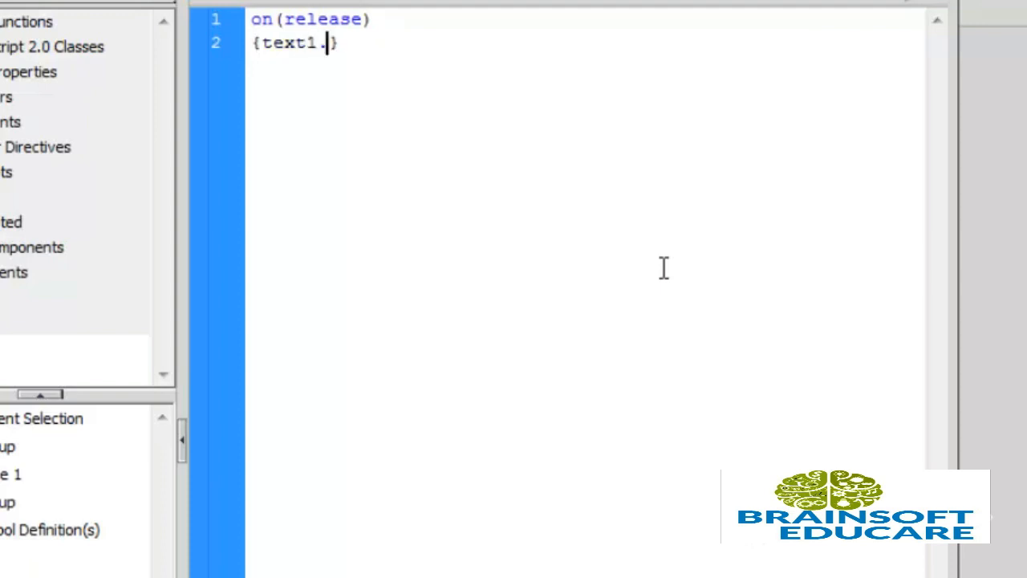
{"action": "type", "text": "scc"}
{"action": "key", "text": "BackSpace"}
{"action": "type", "text": "roll"}
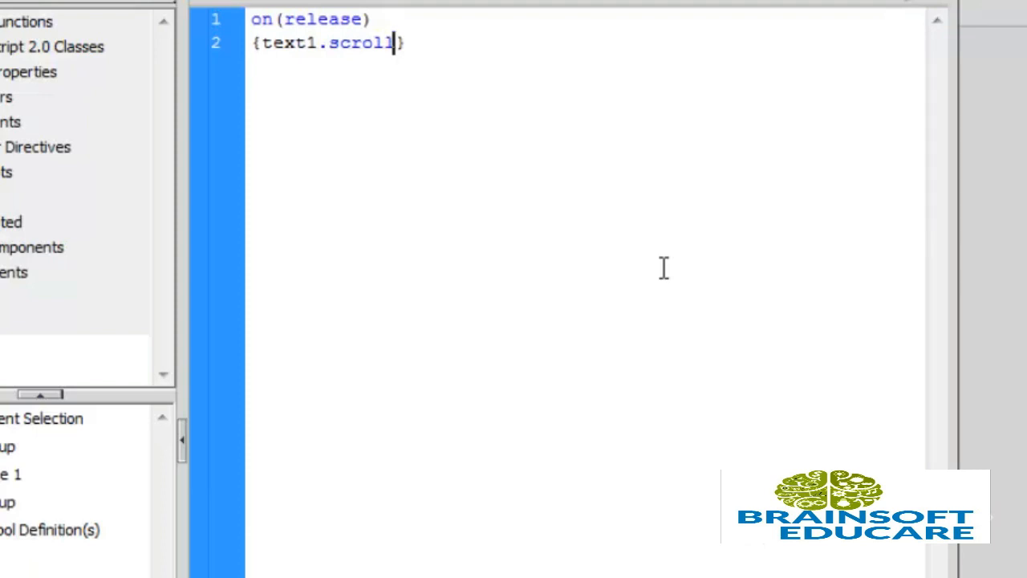
{"action": "type", "text": "+=1;"}
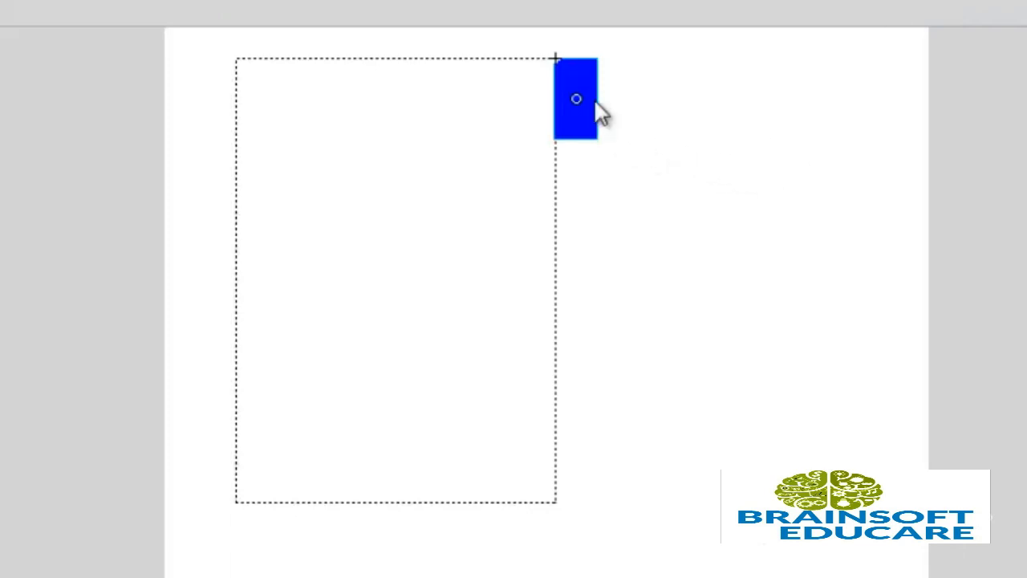
- Duplicate the blue button and place the copy against the text field's lower-right corner
{"action": "right_click", "coordinate": [597, 104]}
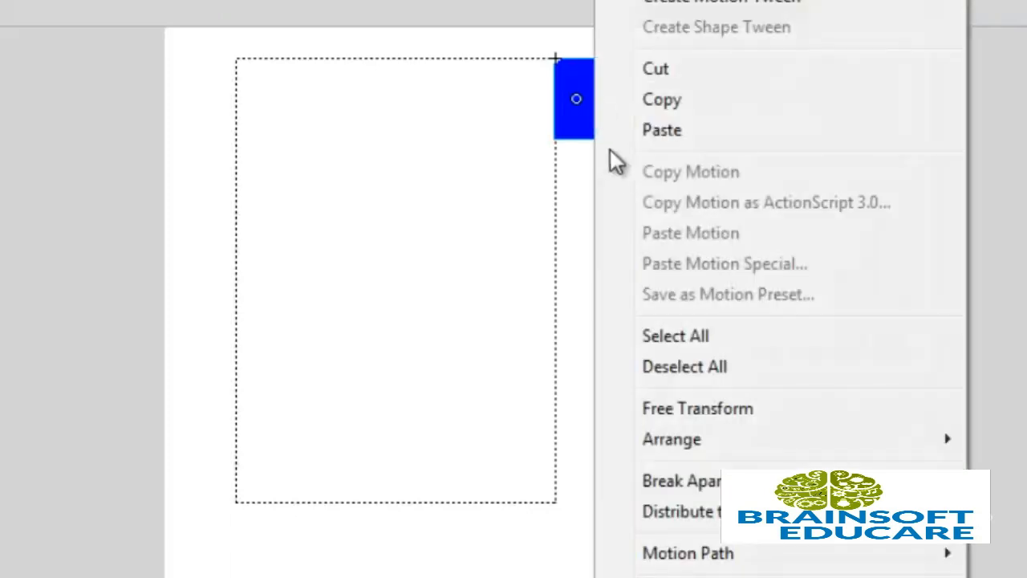
{"action": "left_click", "coordinate": [647, 99]}
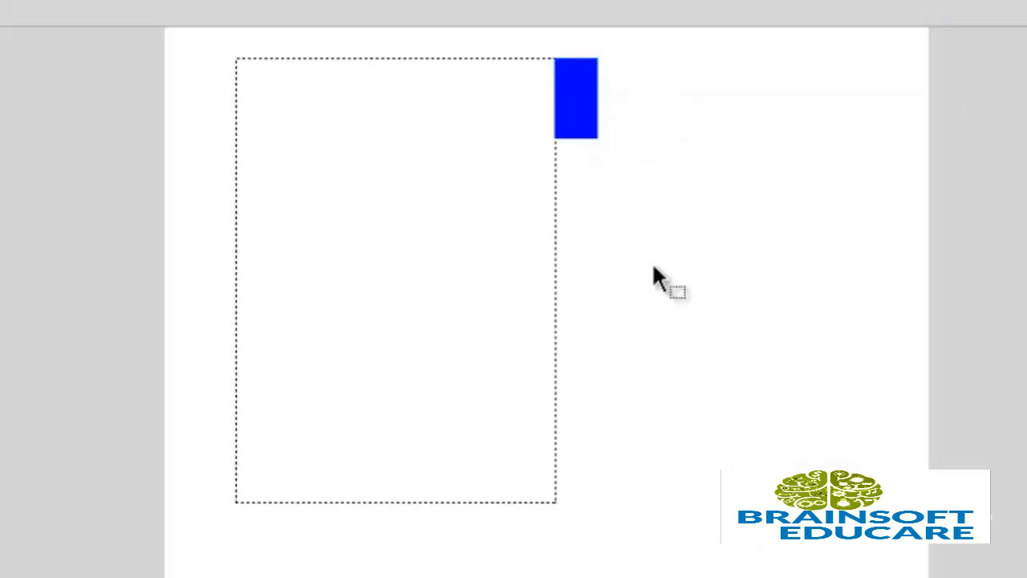
{"action": "key", "text": "ctrl+v"}
{"action": "left_click_drag", "start_coordinate": [557, 281], "coordinate": [587, 438]}
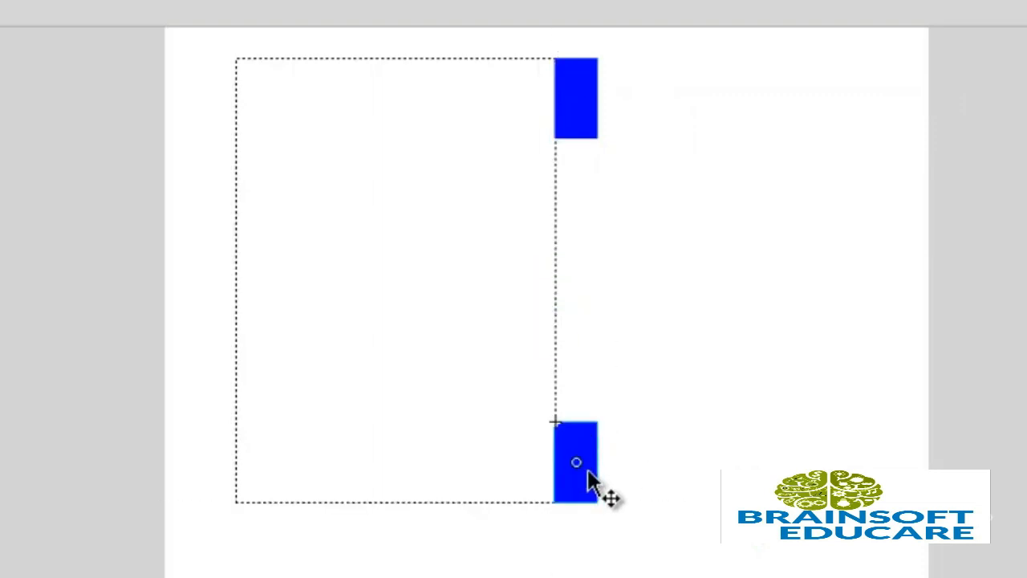
- In the lower blue button's on(release) script, change the scroll operator from += to -= so the statement reads text1.scroll-=1;
{"action": "key", "text": "alt+w"}
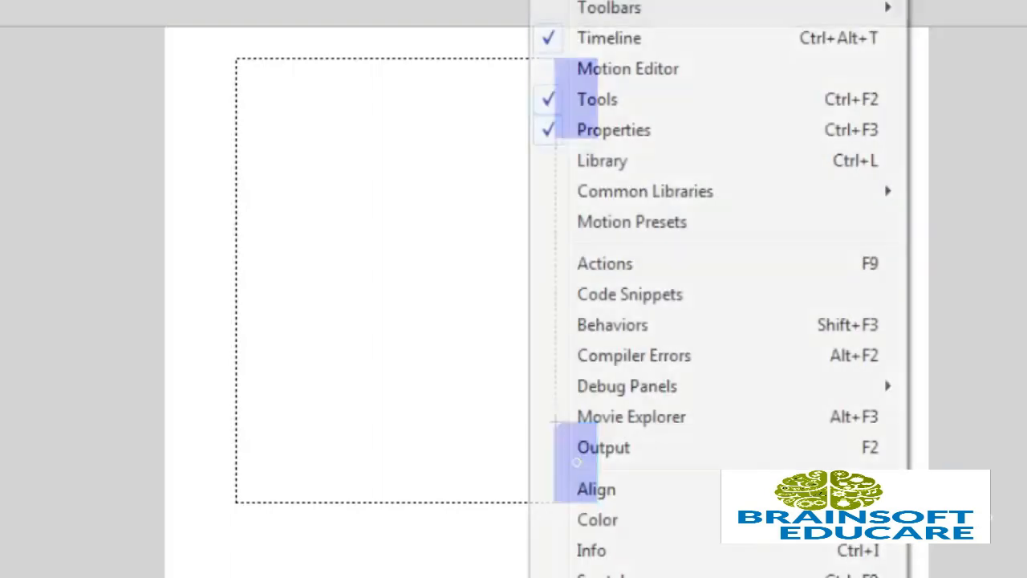
{"action": "left_click", "coordinate": [658, 263]}
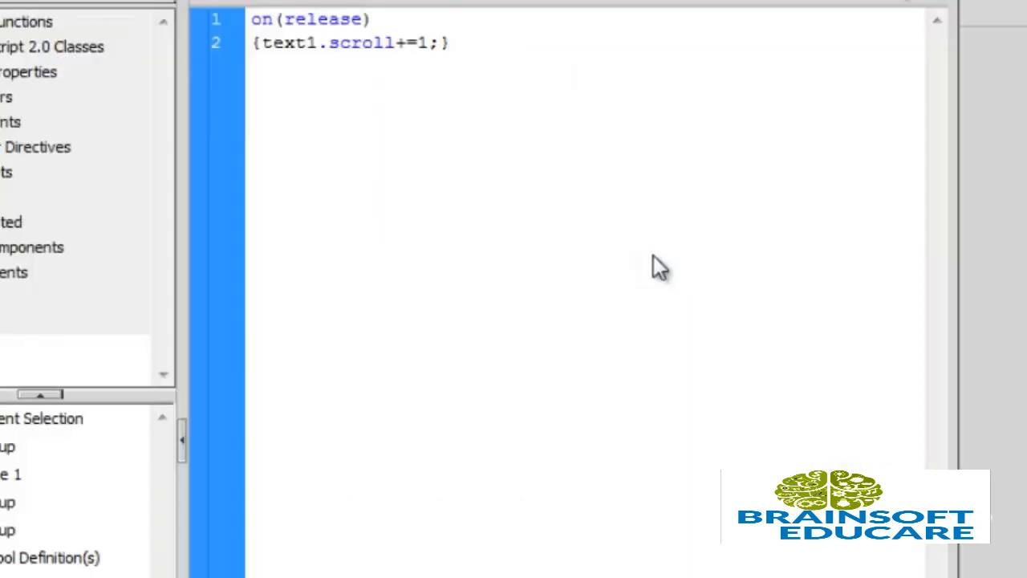
{"action": "key", "text": "Left"}
{"action": "key", "text": "Left"}
{"action": "key", "text": "Left"}
{"action": "key", "text": "Left"}
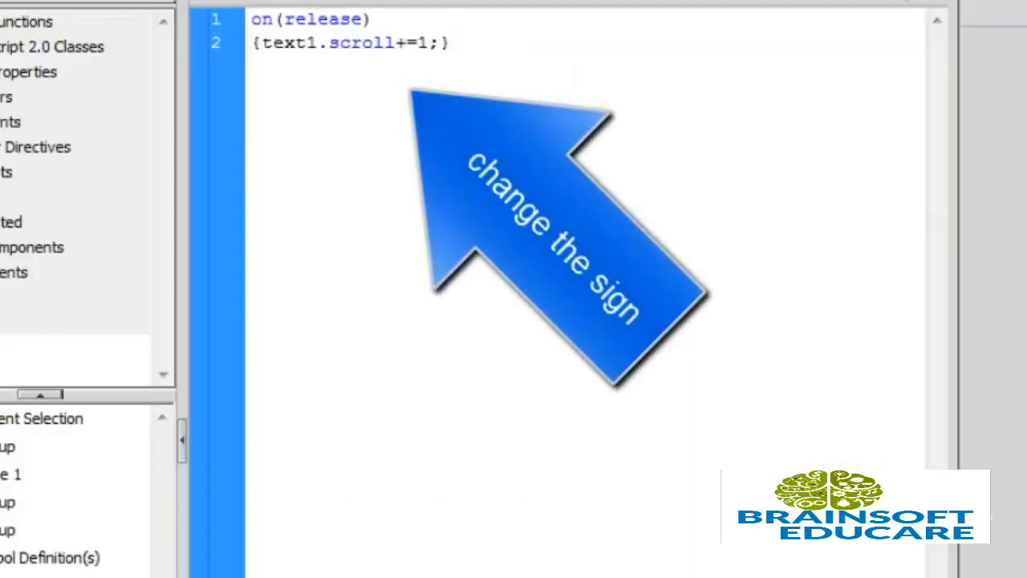
{"action": "key", "text": "BackSpace"}
{"action": "type", "text": "-"}
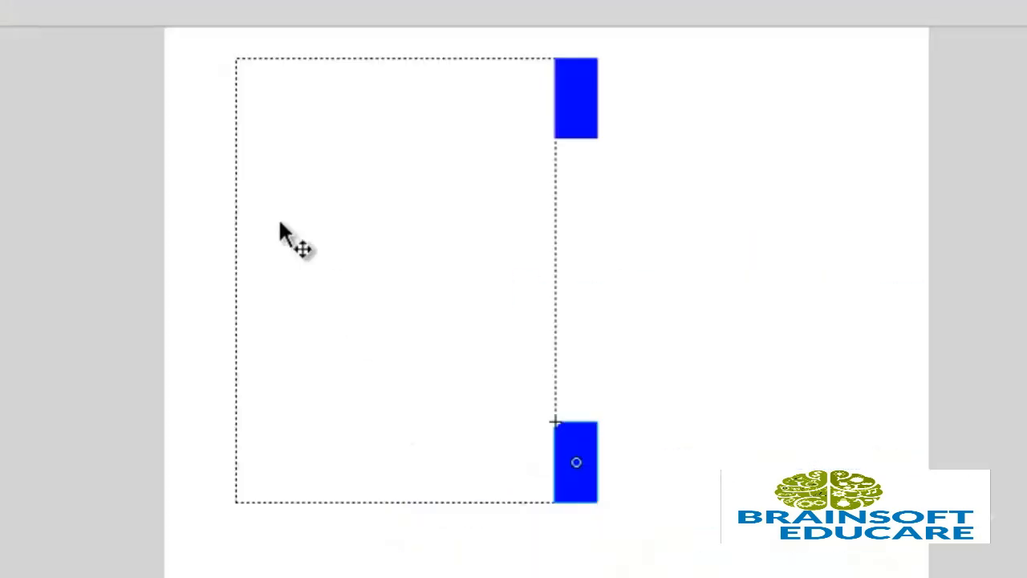
- Paste the copied paragraph beginning "HTML is ideal for creating static websites" into the dynamic text field
{"action": "left_click", "coordinate": [295, 76]}
{"action": "double_click", "coordinate": [294, 72]}
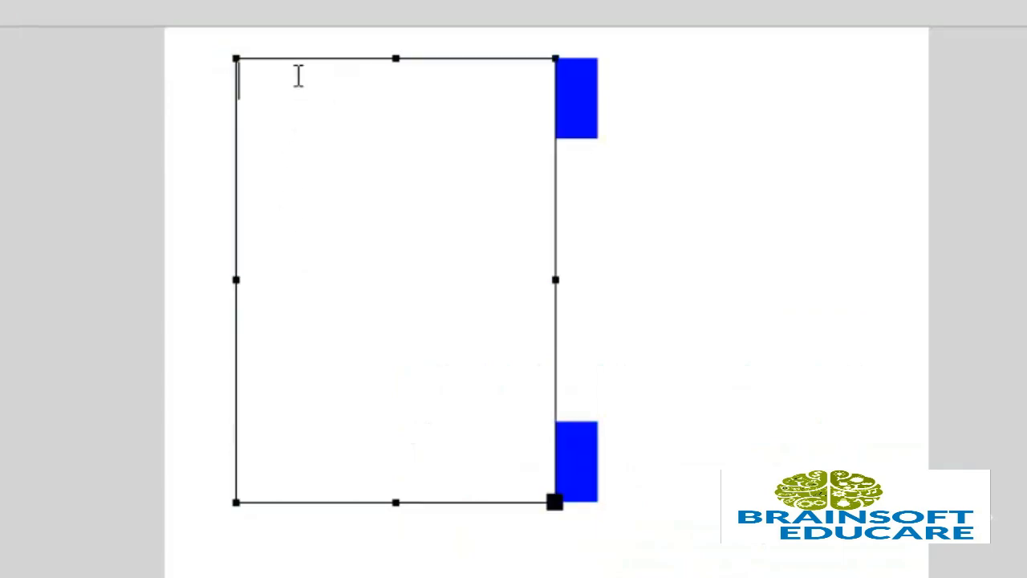
{"action": "key", "text": "ctrl+v"}
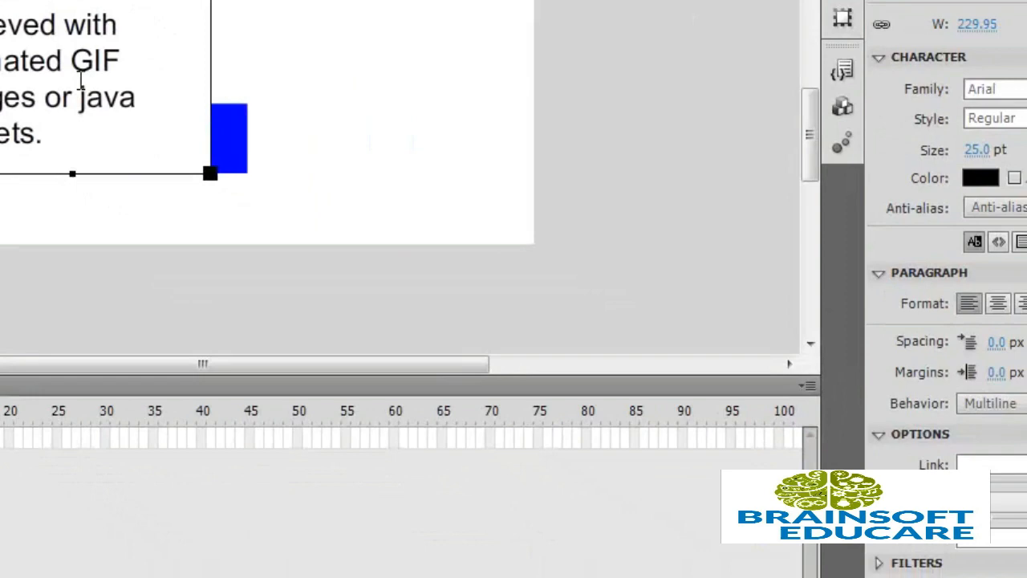
- Look through the pasted paragraph inside the text field from beginning to end, returning to its first line
{"action": "left_click", "coordinate": [80, 80]}
{"action": "scroll", "coordinate": [80, 80], "scroll_direction": "up", "scroll_amount": 3}
{"action": "key", "text": "Up"}
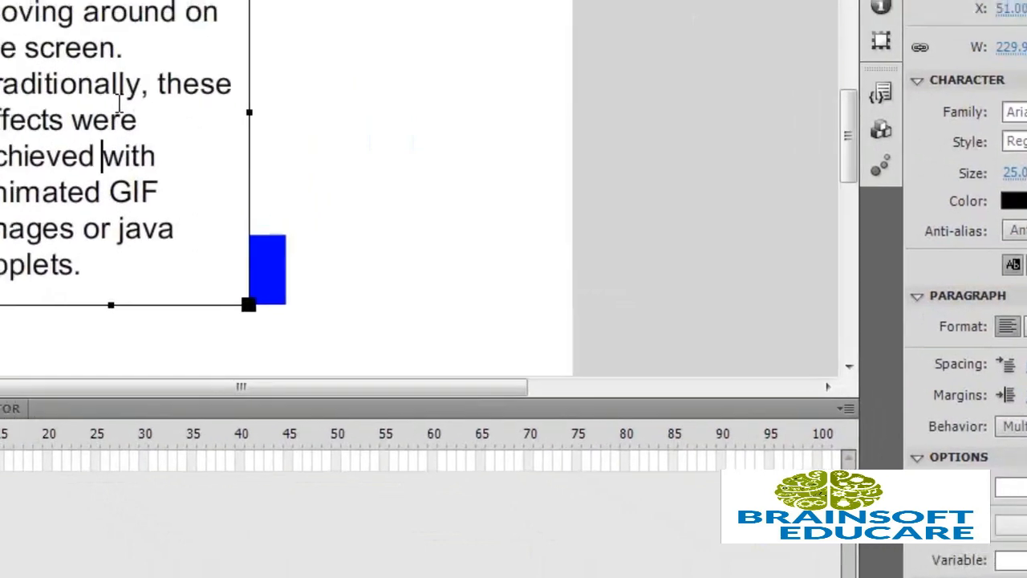
{"action": "key", "text": "Up"}
{"action": "key", "text": "Up"}
{"action": "key", "text": "Up"}
{"action": "key", "text": "Up"}
{"action": "key", "text": "Up"}
{"action": "key", "text": "Up"}
{"action": "key", "text": "Up"}
{"action": "key", "text": "Up"}
{"action": "key", "text": "Up"}
{"action": "key", "text": "Up"}
{"action": "key", "text": "Up"}
{"action": "key", "text": "Up"}
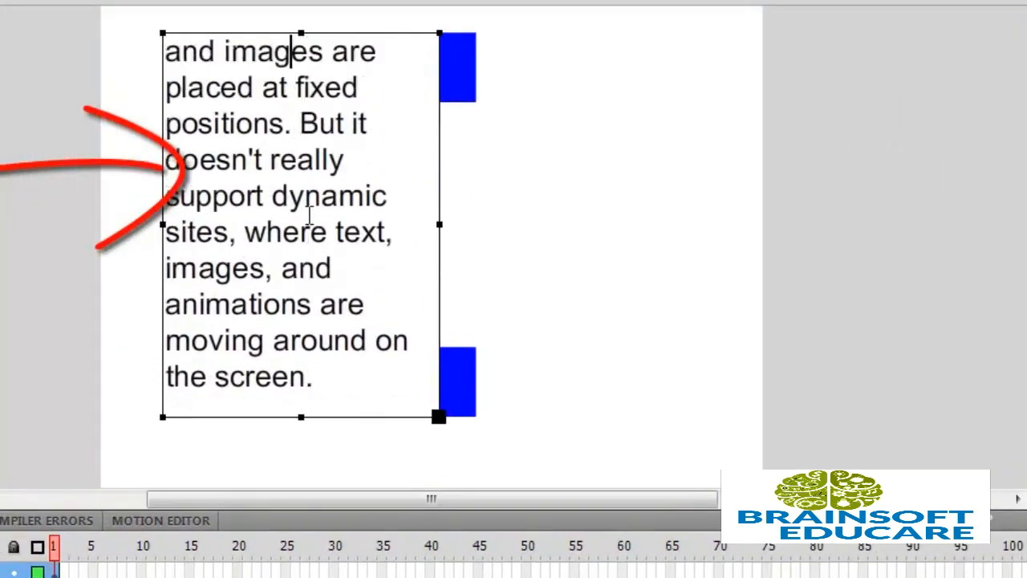
{"action": "key", "text": "Up"}
{"action": "key", "text": "Up"}
{"action": "key", "text": "Up"}
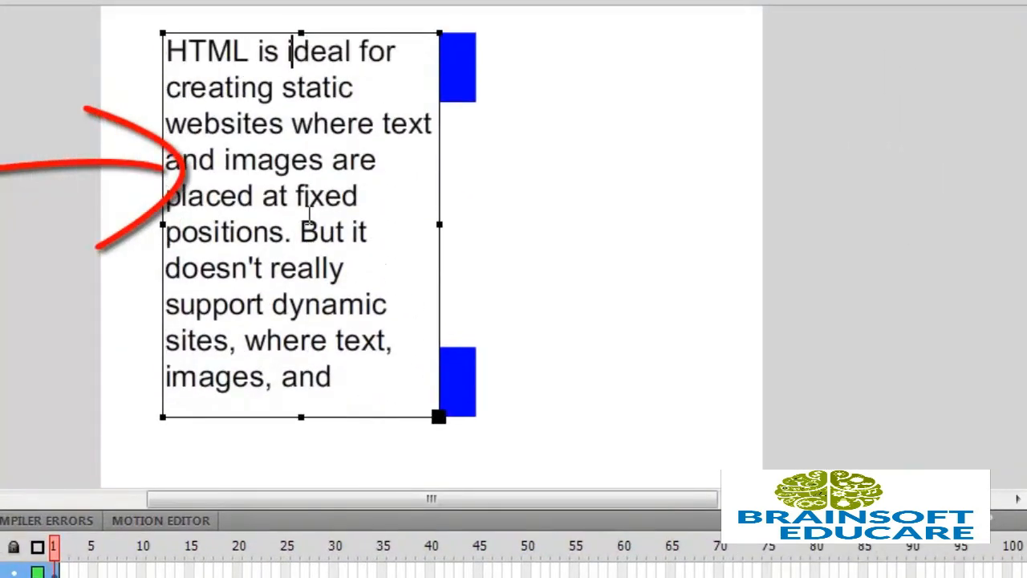
{"action": "key", "text": "Down"}
{"action": "key", "text": "Down"}
{"action": "key", "text": "Down"}
{"action": "key", "text": "Down"}
{"action": "key", "text": "Down"}
{"action": "key", "text": "Down"}
{"action": "key", "text": "Down"}
{"action": "key", "text": "Down"}
{"action": "key", "text": "Down"}
{"action": "key", "text": "Down"}
{"action": "key", "text": "Down"}
{"action": "key", "text": "Down"}
{"action": "key", "text": "Down"}
{"action": "key", "text": "Down"}
{"action": "key", "text": "Down"}
{"action": "key", "text": "Down"}
{"action": "key", "text": "Down"}
{"action": "key", "text": "Down"}
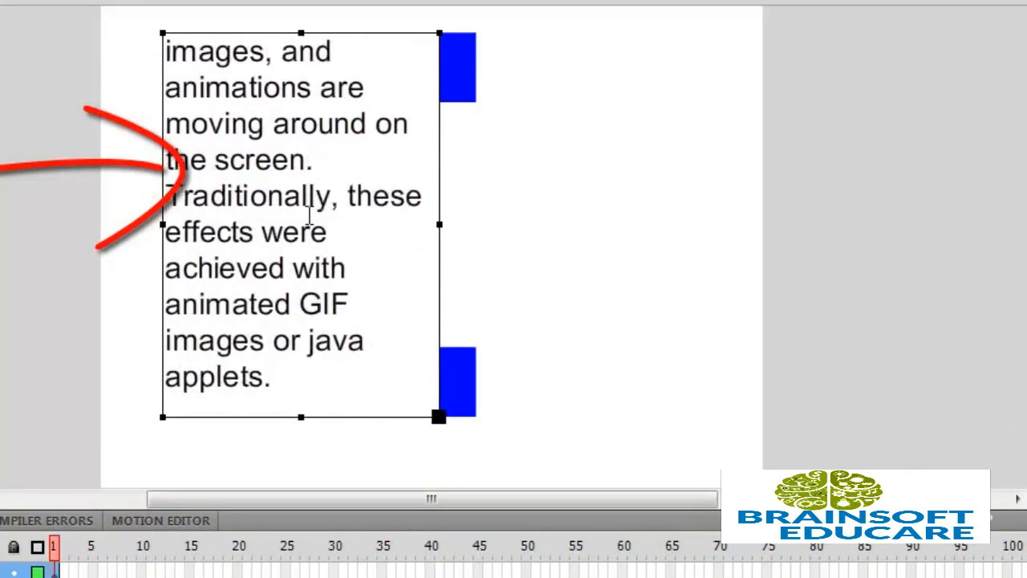
{"action": "key", "text": "Up"}
{"action": "key", "text": "Up"}
{"action": "key", "text": "Up"}
{"action": "key", "text": "Up"}
{"action": "key", "text": "Up"}
{"action": "key", "text": "Up"}
{"action": "key", "text": "Up"}
{"action": "key", "text": "Up"}
{"action": "key", "text": "Up"}
{"action": "key", "text": "Up"}
{"action": "key", "text": "Up"}
{"action": "key", "text": "Up"}
{"action": "key", "text": "Up"}
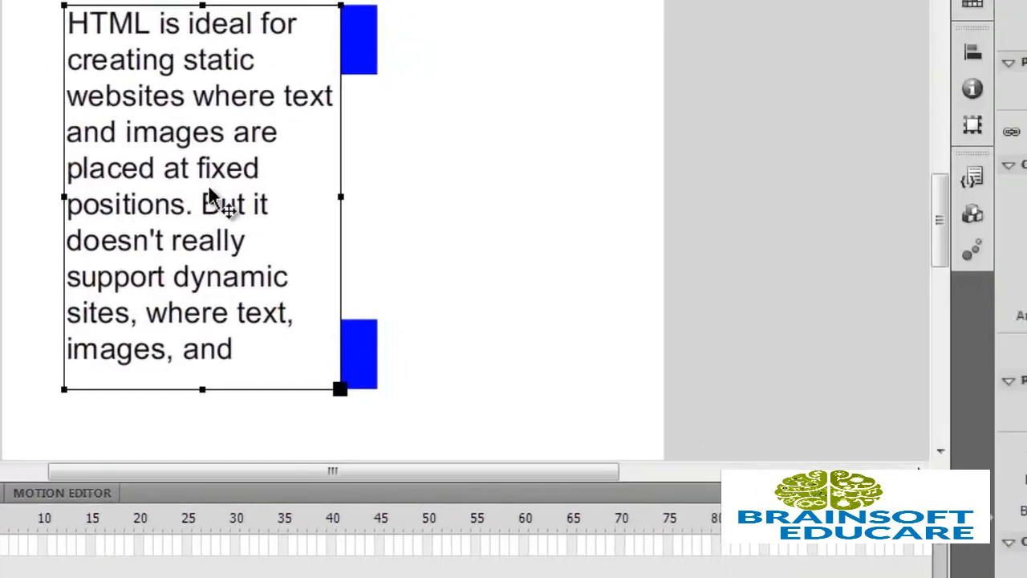
- Test the movie, scrolling the text forward with the upper blue button and back to its start with the lower one
{"action": "key", "text": "ctrl+Return"}
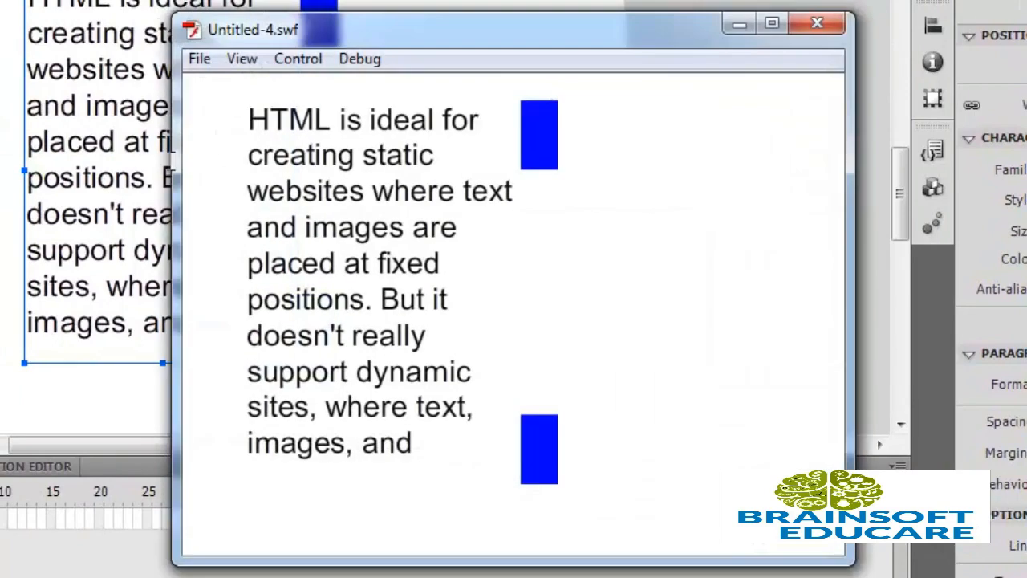
{"action": "left_click", "coordinate": [540, 151]}
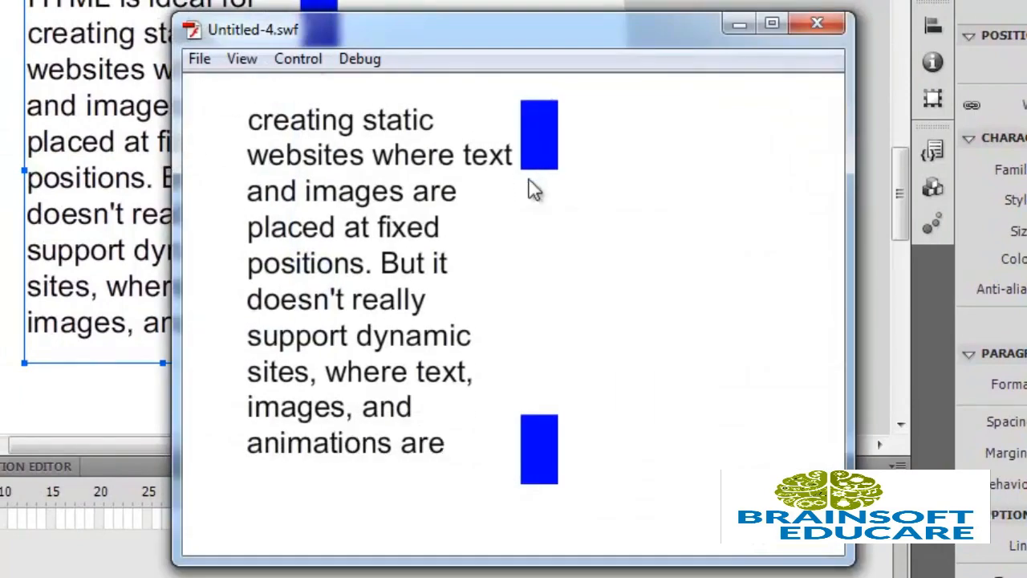
{"action": "left_click", "coordinate": [543, 146]}
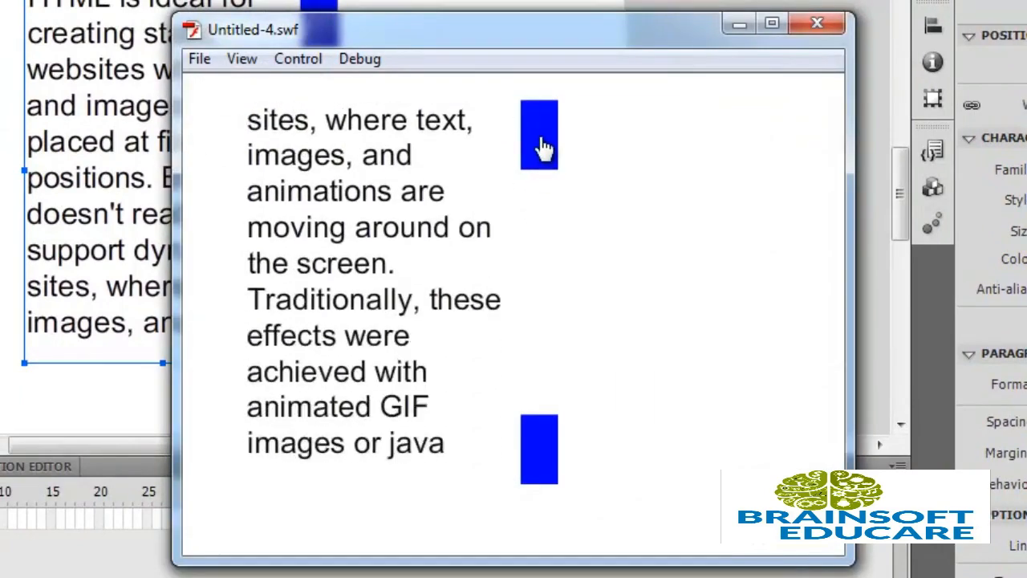
{"action": "left_click", "coordinate": [544, 447]}
{"action": "left_click", "coordinate": [546, 448]}
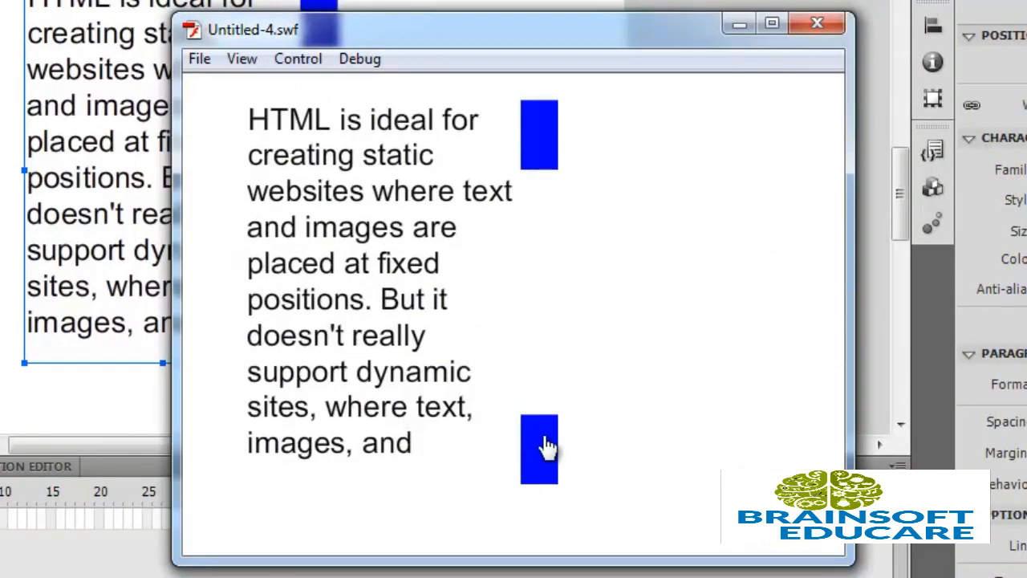
- In the test movie, scroll the text line by line to its end with the upper blue button
{"action": "left_click", "coordinate": [544, 131]}
{"action": "left_click", "coordinate": [544, 131]}
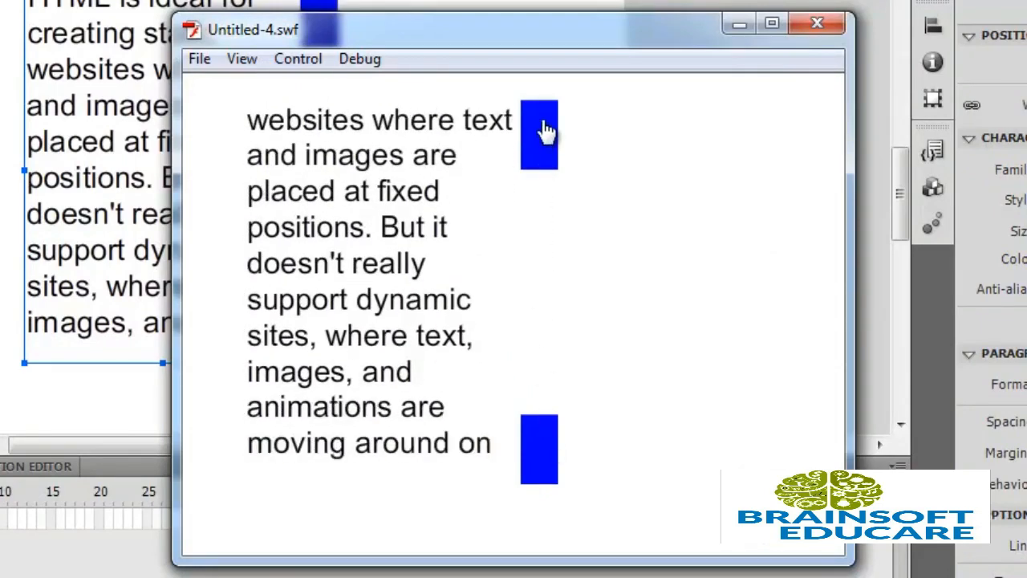
{"action": "left_click", "coordinate": [545, 131]}
{"action": "left_click", "coordinate": [545, 131]}
{"action": "left_click", "coordinate": [545, 131]}
{"action": "left_click", "coordinate": [545, 131]}
{"action": "left_click", "coordinate": [544, 131]}
{"action": "left_click", "coordinate": [545, 131]}
{"action": "left_click", "coordinate": [545, 131]}
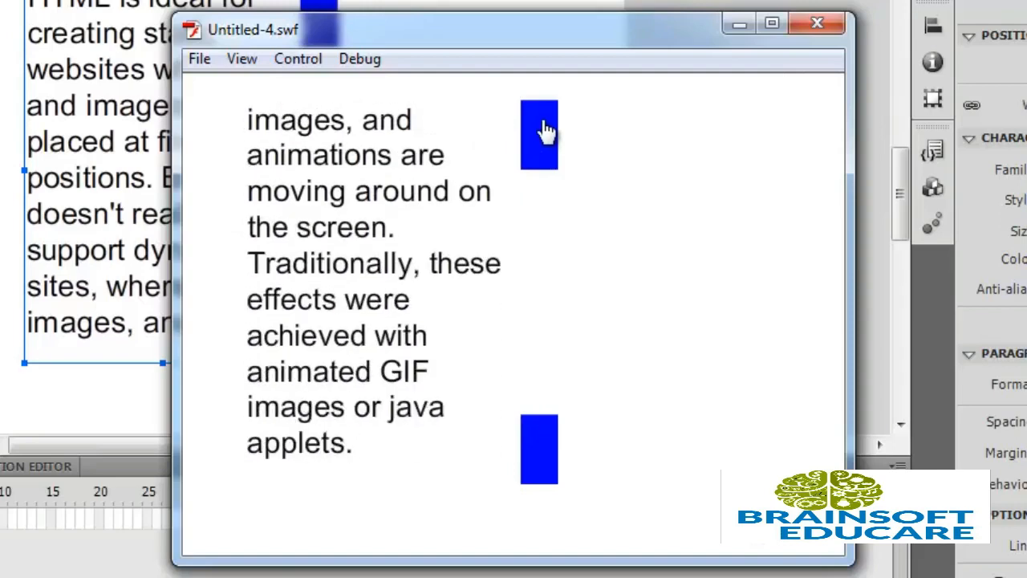